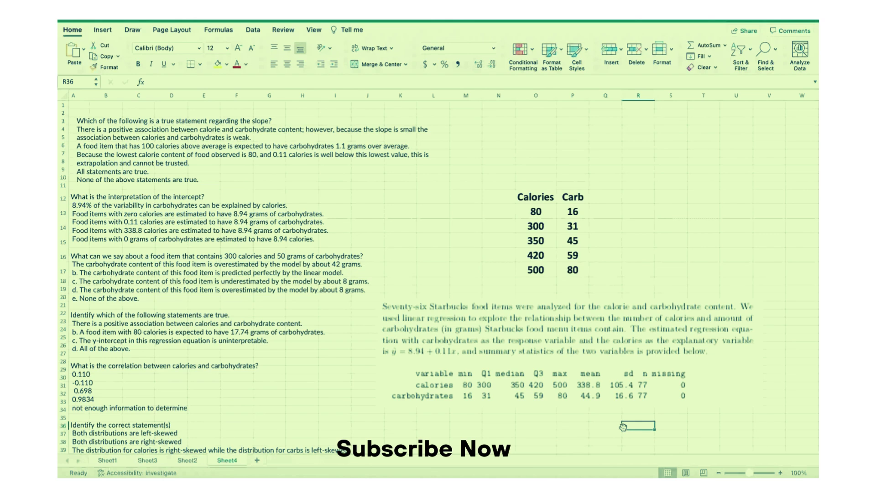
Shrink the Starbucks summary picture and place it at the top, above the Calories/Carb table.
{"action": "left_click", "coordinate": [598, 394]}
{"action": "left_click_drag", "start_coordinate": [597, 394], "coordinate": [627, 352]}
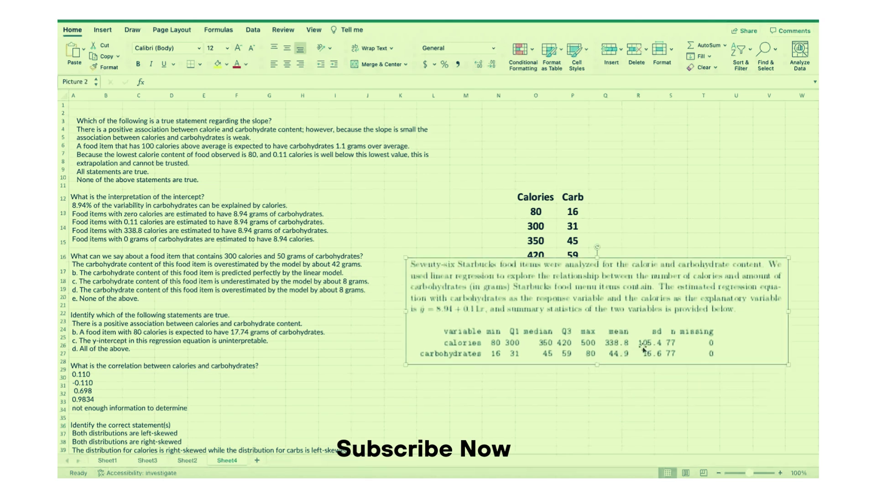
{"action": "left_click_drag", "start_coordinate": [792, 362], "coordinate": [775, 347]}
{"action": "left_click_drag", "start_coordinate": [593, 329], "coordinate": [651, 119]}
{"action": "left_click", "coordinate": [679, 250]}
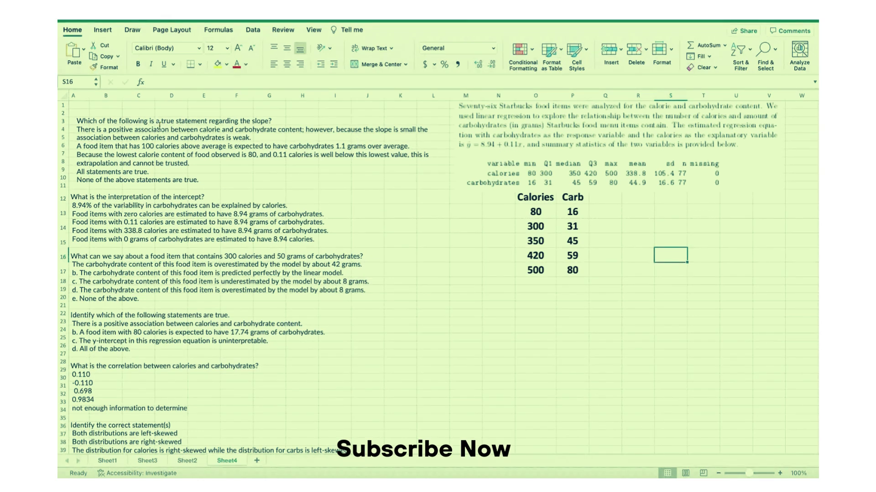
{"action": "scroll", "coordinate": [166, 137], "scroll_direction": "left", "scroll_amount": 1}
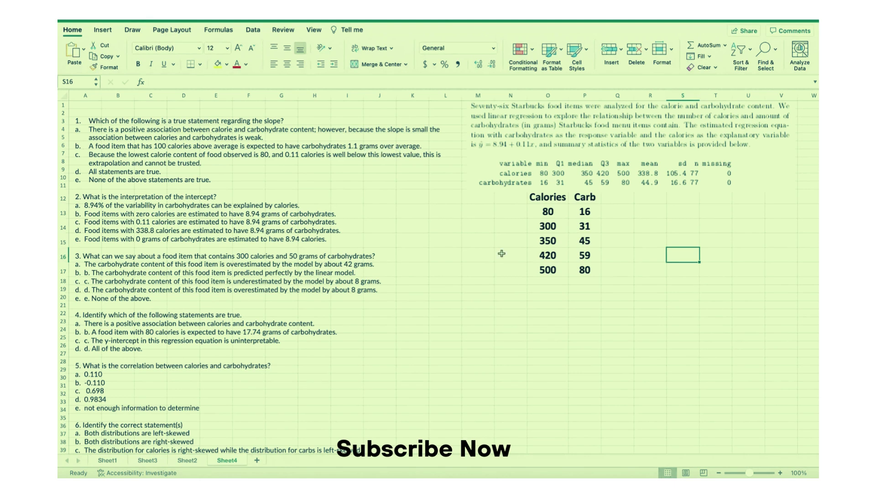
Enter =(0.11*438.8)+8.94 in cell O21, giving 57.208.
{"action": "left_click", "coordinate": [539, 303]}
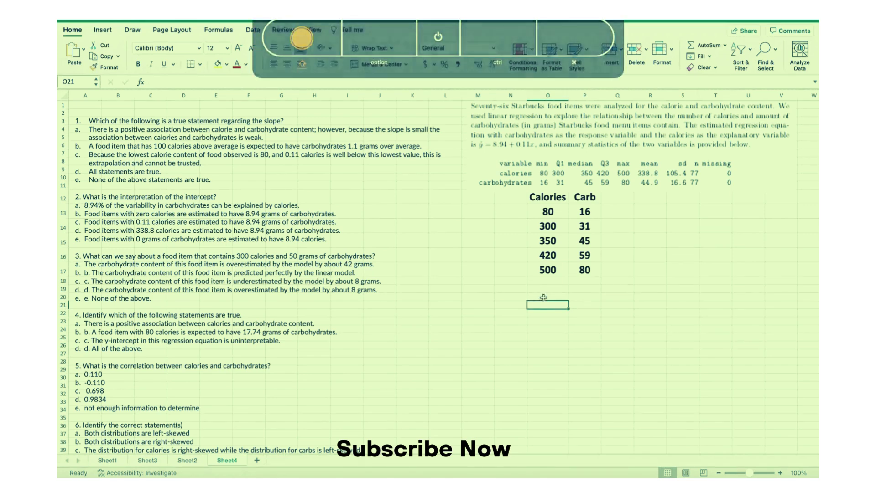
{"action": "type", "text": "+"}
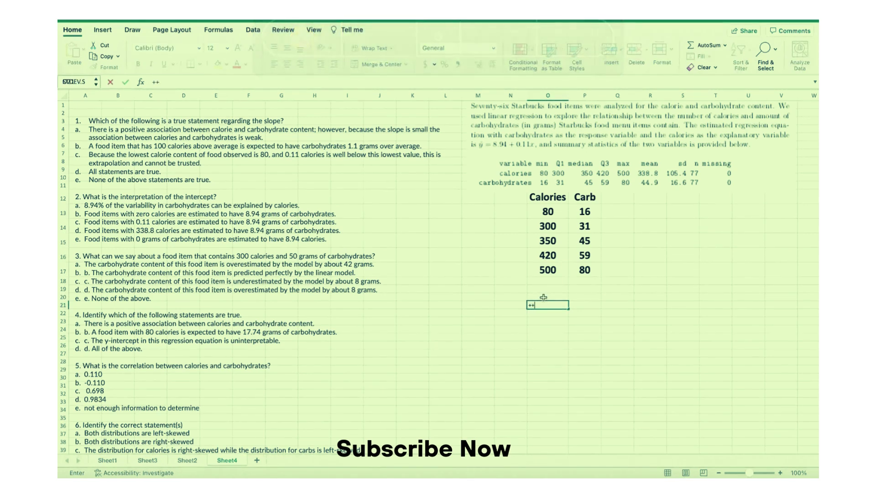
{"action": "key", "text": "BackSpace"}
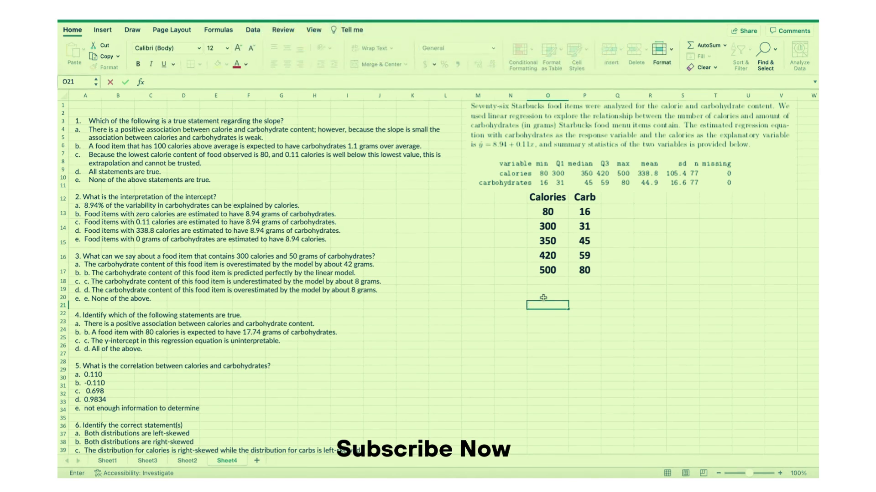
{"action": "type", "text": "="}
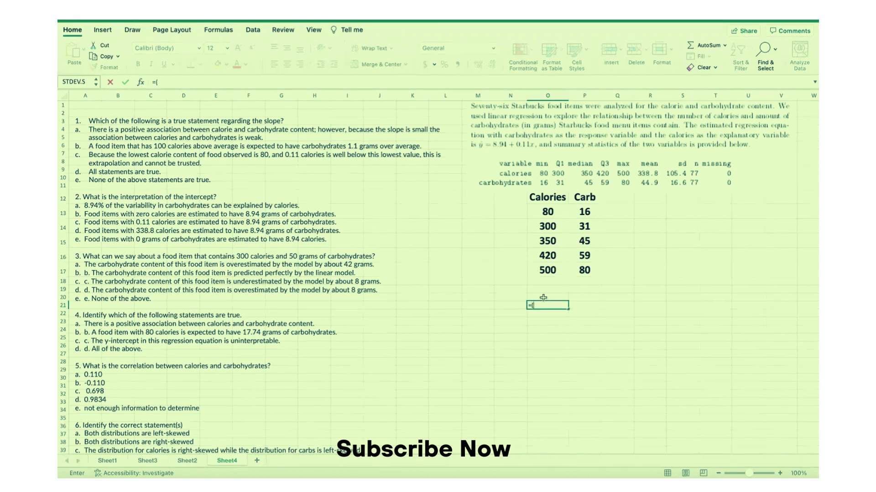
{"action": "type", "text": "(0.11"}
{"action": "type", "text": "38.8)+"}
{"action": "type", "text": "8.94"}
{"action": "key", "text": "Return"}
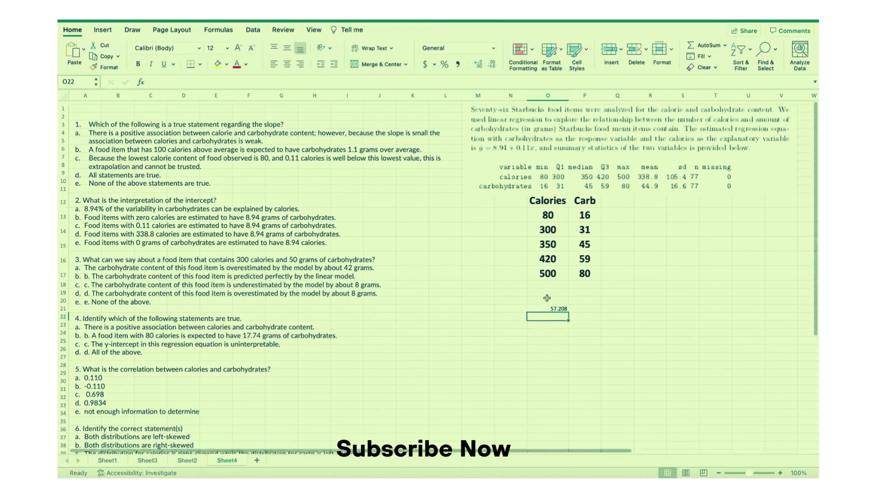
Zoom the quiz sheet in to 120% and scroll around to read it.
{"action": "left_click", "coordinate": [780, 473]}
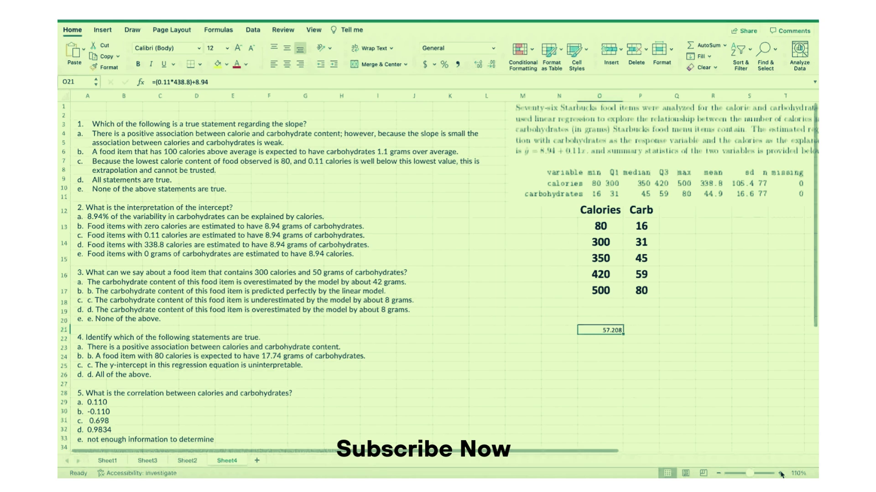
{"action": "left_click", "coordinate": [780, 474]}
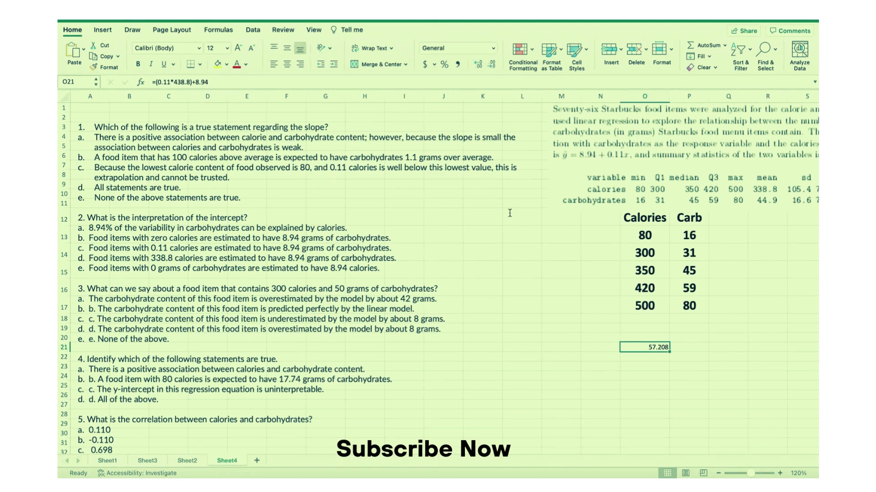
{"action": "scroll", "coordinate": [510, 213], "scroll_direction": "right", "scroll_amount": 3}
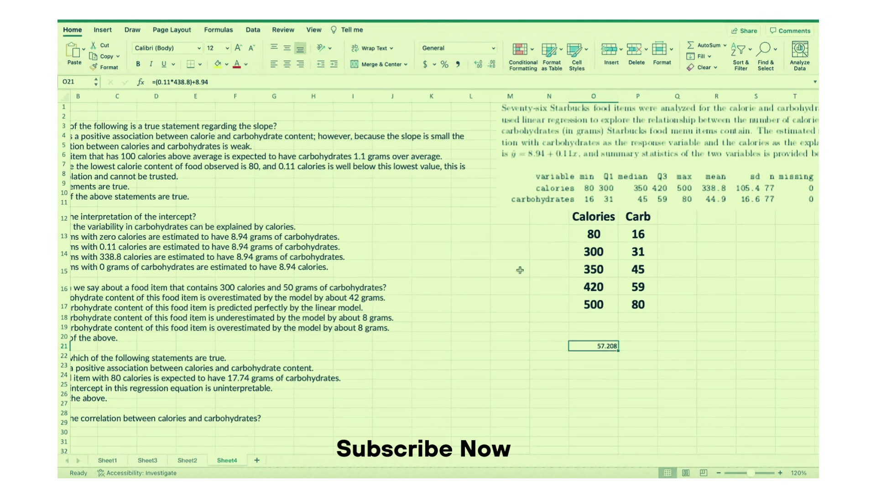
{"action": "scroll", "coordinate": [519, 270], "scroll_direction": "left", "scroll_amount": 2}
{"action": "scroll", "coordinate": [519, 270], "scroll_direction": "down", "scroll_amount": 1}
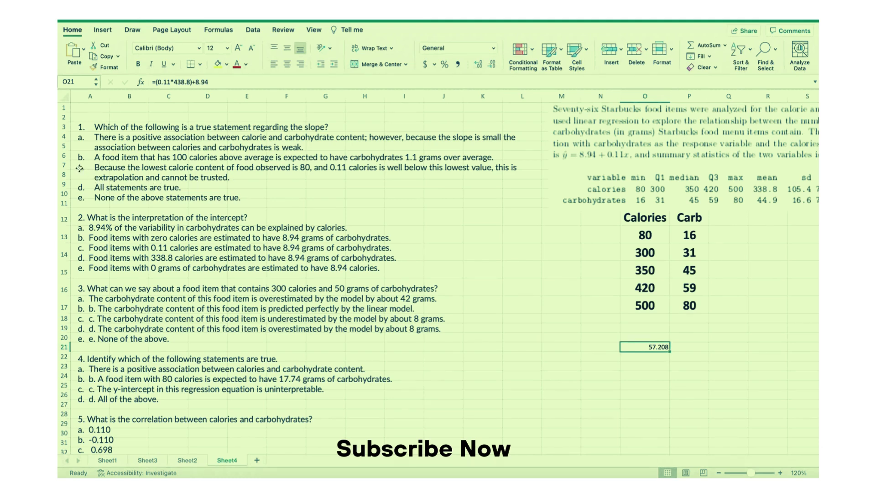
Format question 1's answer c, the 0.11-calorie extrapolation, in bold red.
{"action": "left_click_drag", "start_coordinate": [88, 167], "coordinate": [234, 186]}
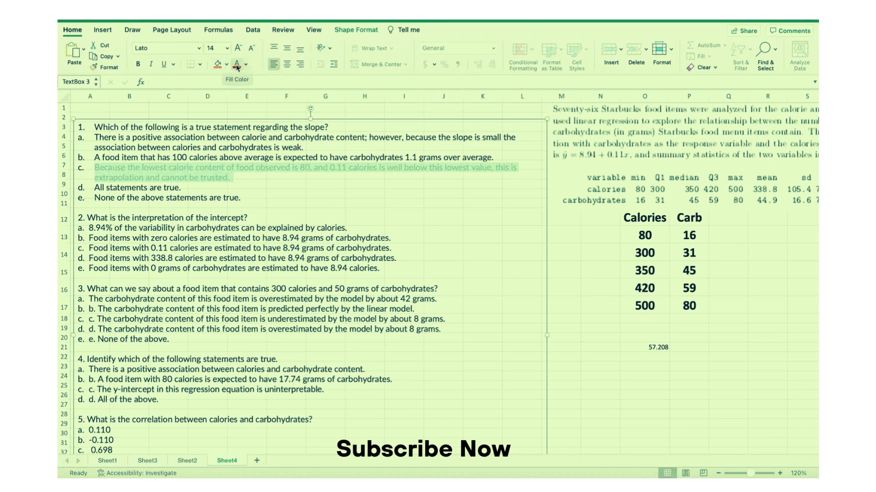
{"action": "left_click", "coordinate": [248, 66]}
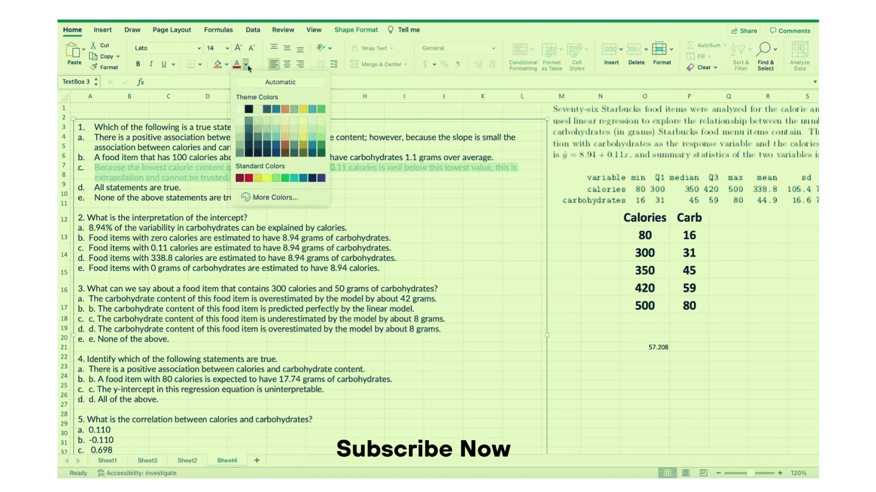
{"action": "left_click", "coordinate": [248, 178]}
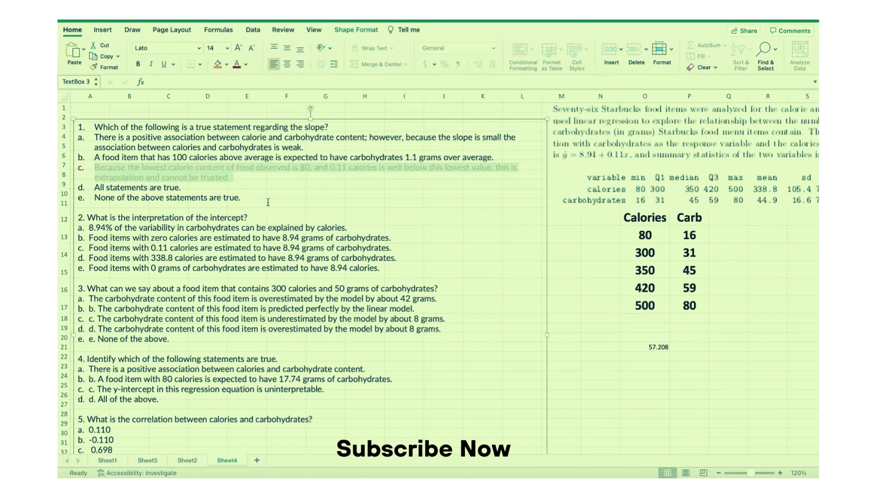
{"action": "left_click", "coordinate": [138, 64]}
{"action": "left_click", "coordinate": [261, 199]}
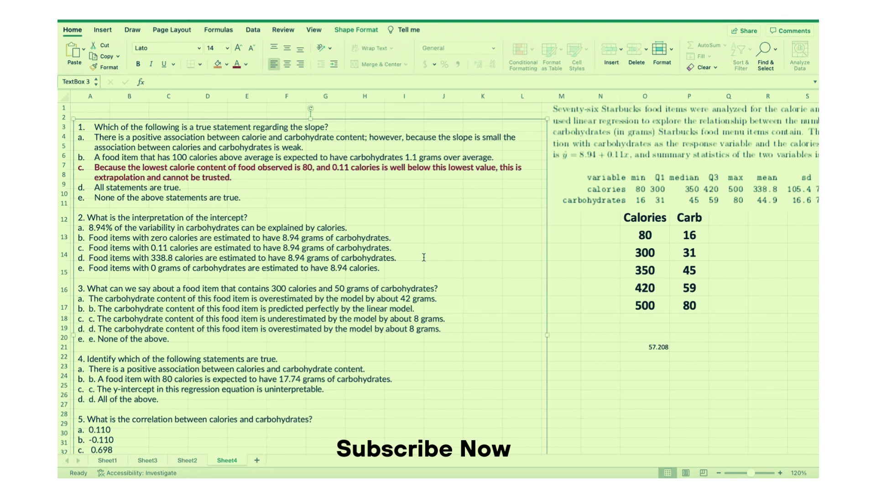
Bold question 2's answer b, zero calories predicting 8.94 grams of carbohydrates.
{"action": "left_click_drag", "start_coordinate": [416, 242], "coordinate": [72, 240]}
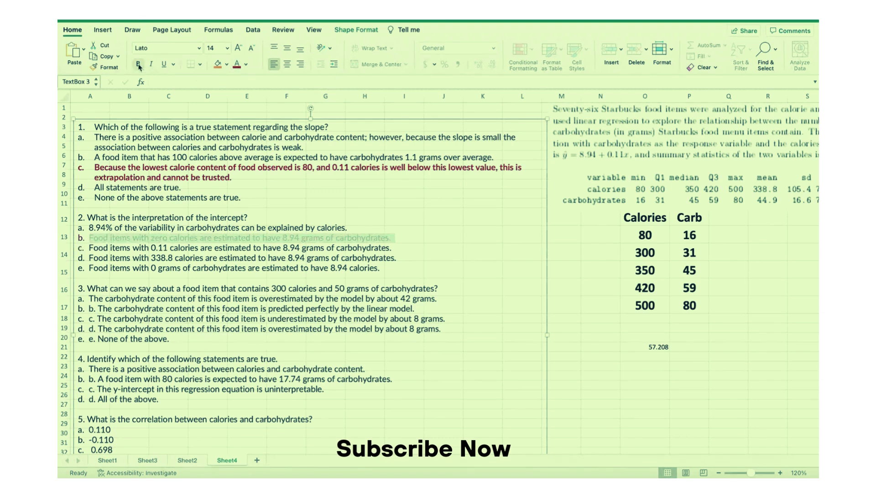
{"action": "left_click", "coordinate": [138, 64]}
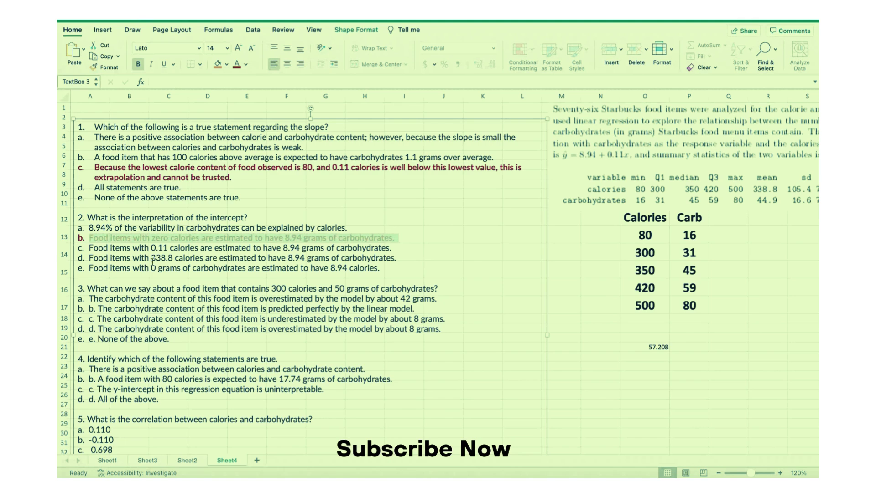
{"action": "left_click", "coordinate": [146, 299]}
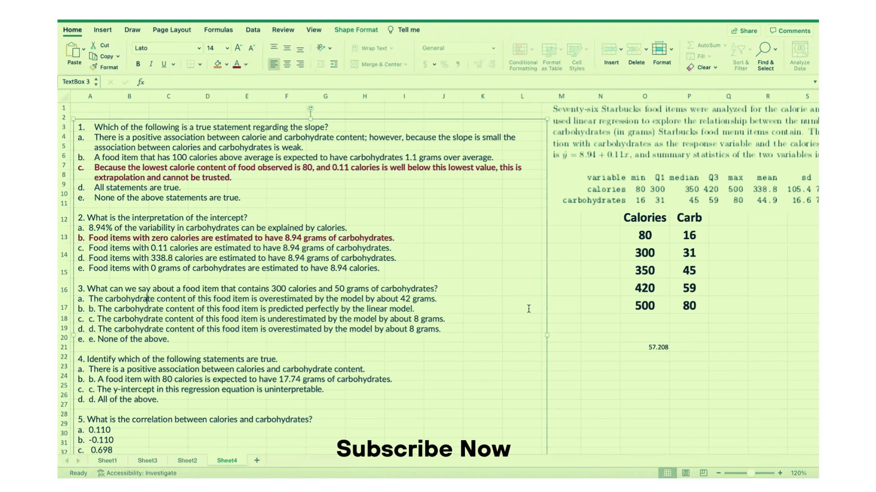
Change O21's formula to =(0.11*300)+8.94 so it shows 41.94.
{"action": "left_click", "coordinate": [646, 348]}
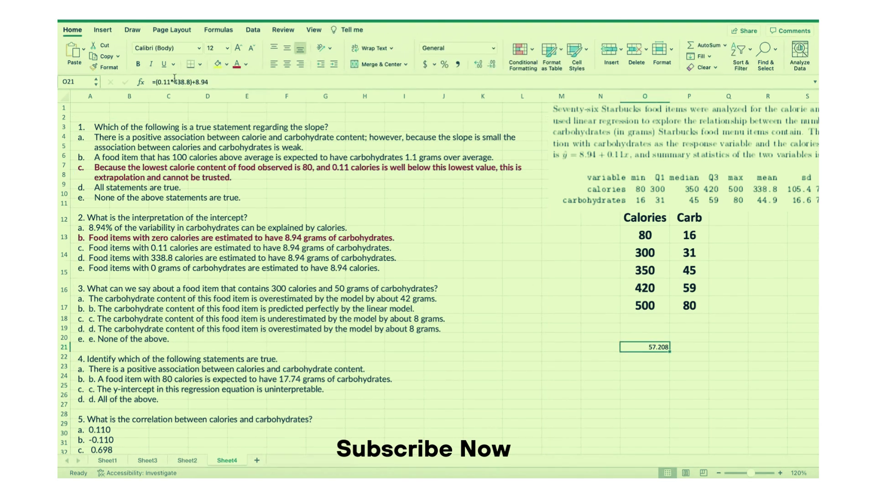
{"action": "left_click", "coordinate": [190, 82]}
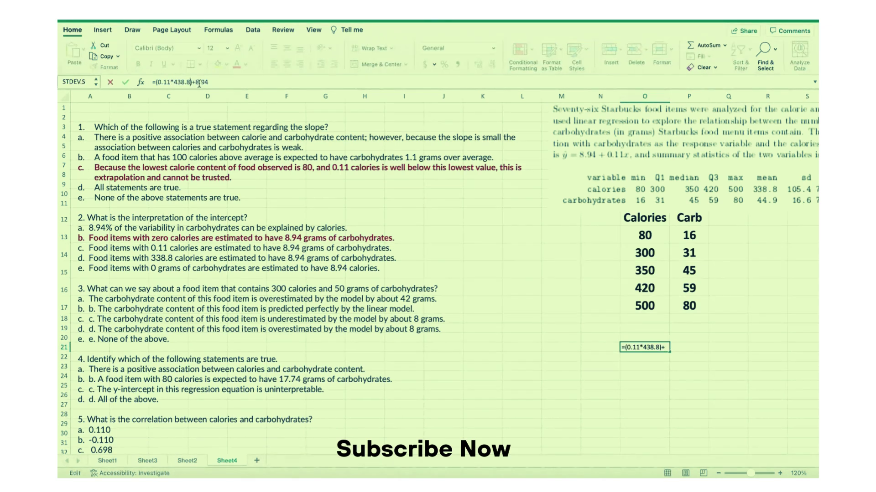
{"action": "key", "text": "BackSpace"}
{"action": "key", "text": "BackSpace"}
{"action": "key", "text": "BackSpace"}
{"action": "key", "text": "BackSpace"}
{"action": "key", "text": "BackSpace"}
{"action": "type", "text": "300"}
{"action": "key", "text": "Return"}
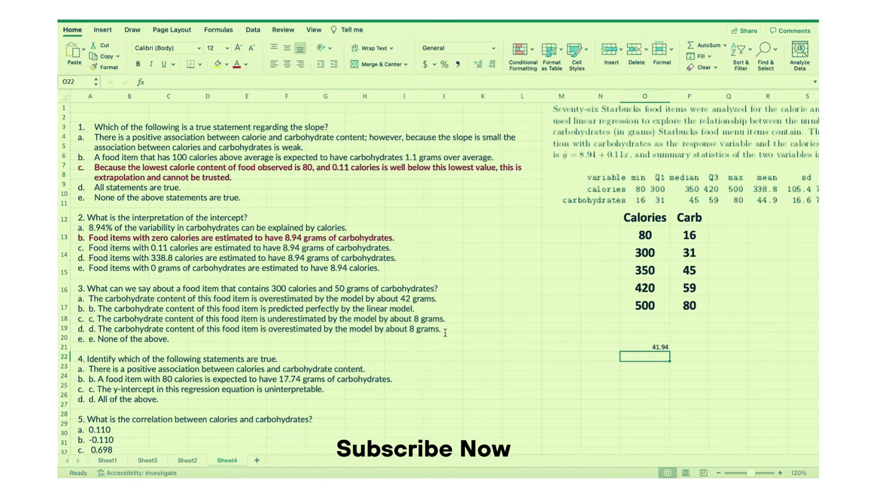
Bold question 3's answer d, overestimated by about 8 grams.
{"action": "left_click_drag", "start_coordinate": [445, 330], "coordinate": [74, 326]}
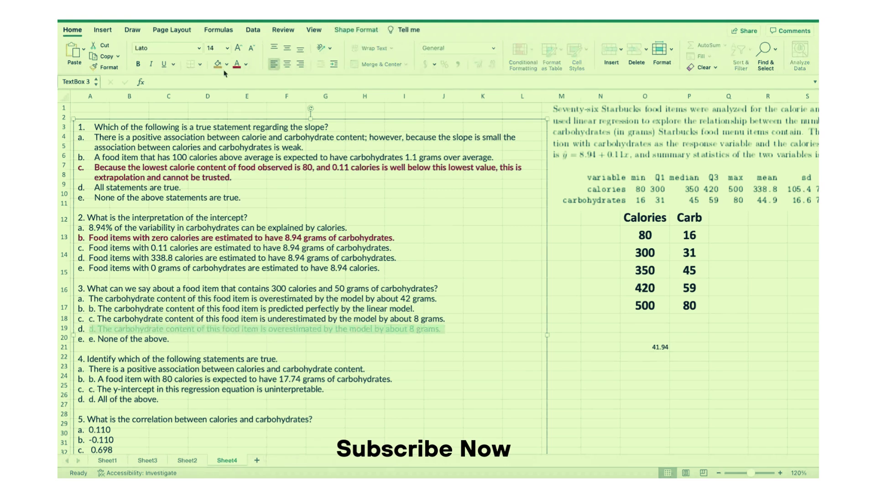
{"action": "left_click", "coordinate": [138, 64]}
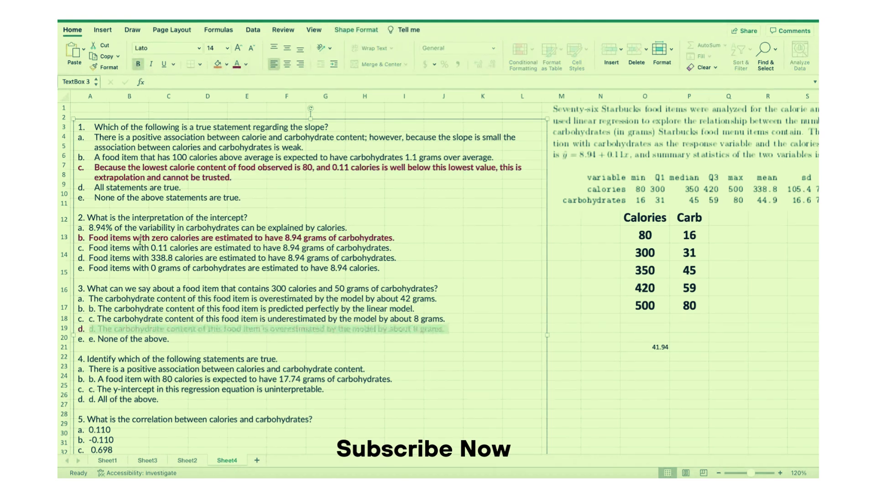
{"action": "left_click", "coordinate": [151, 360]}
{"action": "scroll", "coordinate": [246, 383], "scroll_direction": "down", "scroll_amount": 3}
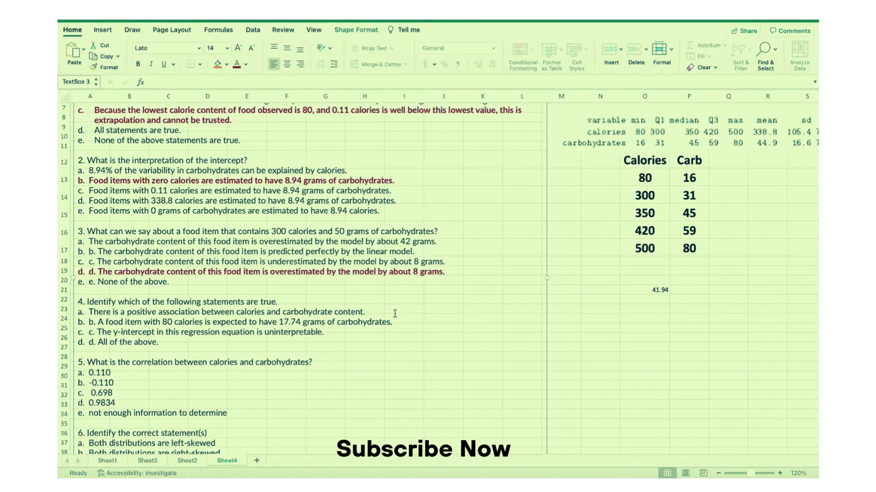
Recalculate O21 using 80 calories so it shows 17.74.
{"action": "left_click_drag", "start_coordinate": [369, 313], "coordinate": [86, 314]}
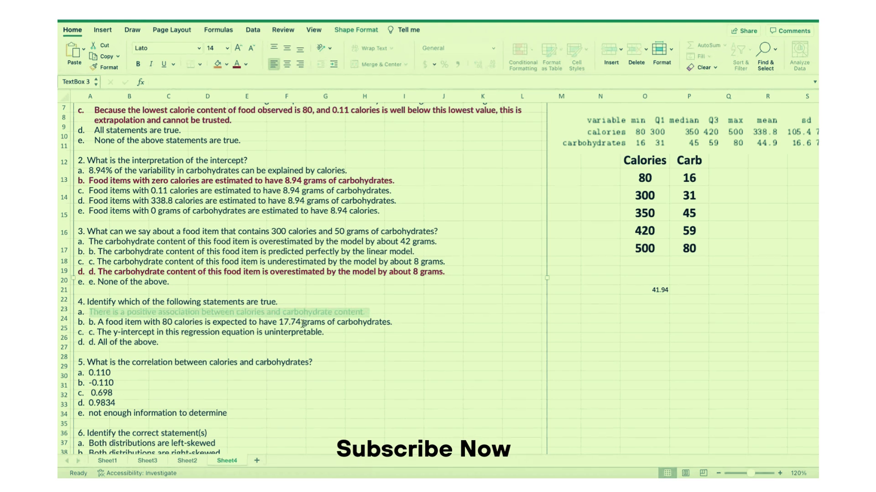
{"action": "left_click", "coordinate": [657, 289]}
{"action": "left_click", "coordinate": [186, 82]}
{"action": "key", "text": "BackSpace"}
{"action": "key", "text": "BackSpace"}
{"action": "key", "text": "BackSpace"}
{"action": "key", "text": "BackSpace"}
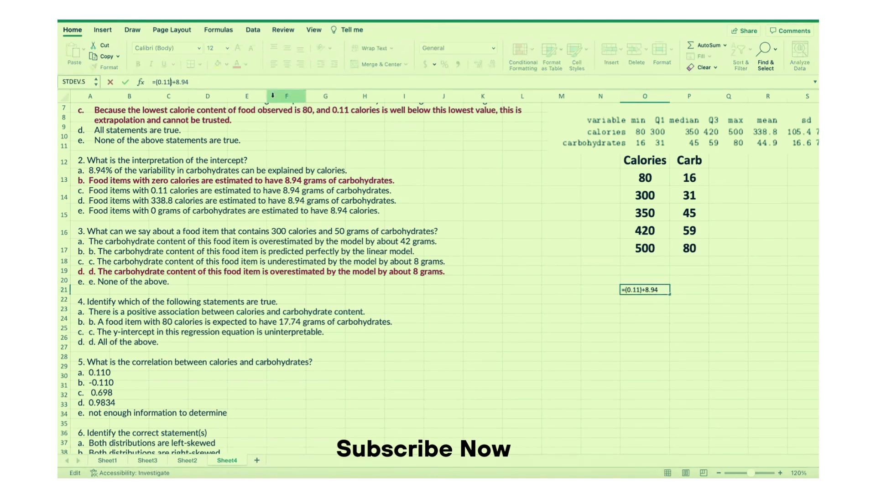
{"action": "type", "text": "*80"}
{"action": "key", "text": "Return"}
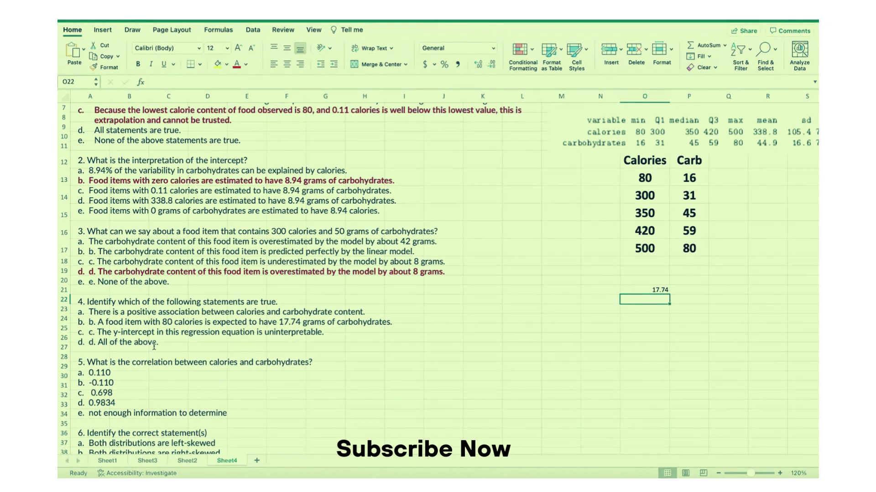
Select question 4's 'All of the above' answer text, then return to the data table.
{"action": "scroll", "coordinate": [152, 343], "scroll_direction": "right", "scroll_amount": 1}
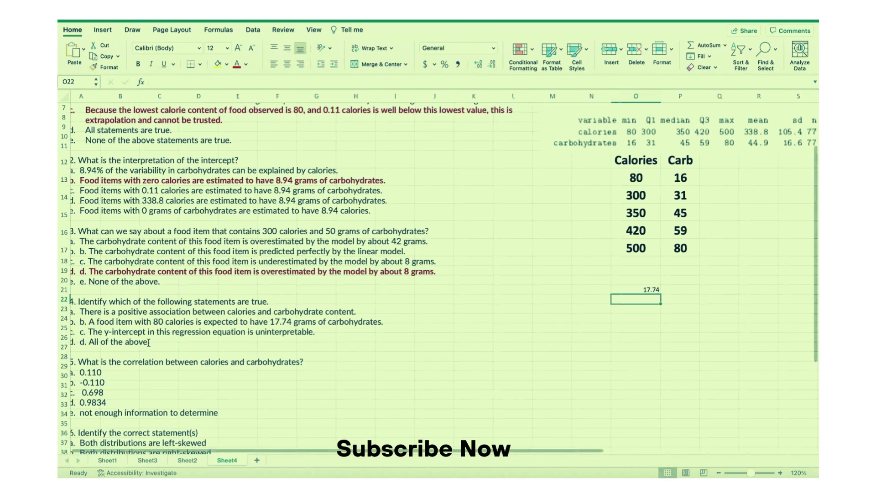
{"action": "left_click_drag", "start_coordinate": [149, 342], "coordinate": [69, 343]}
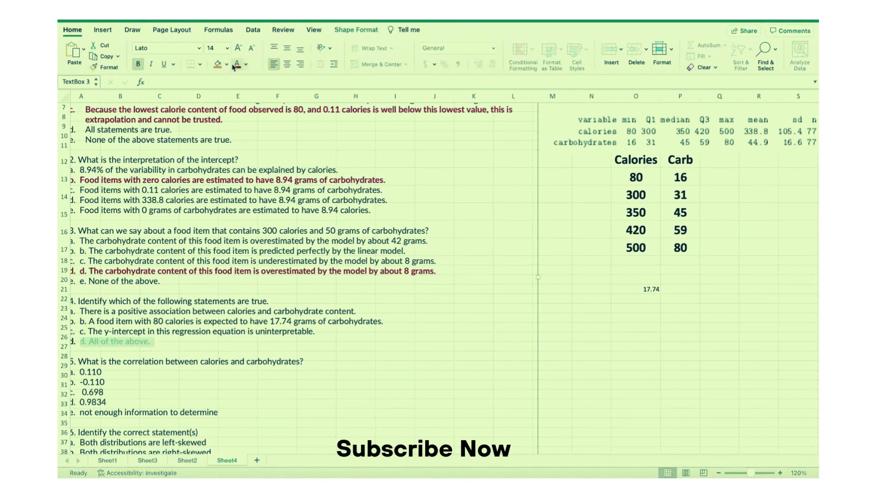
{"action": "scroll", "coordinate": [254, 280], "scroll_direction": "up", "scroll_amount": 4}
{"action": "scroll", "coordinate": [254, 280], "scroll_direction": "left", "scroll_amount": 1}
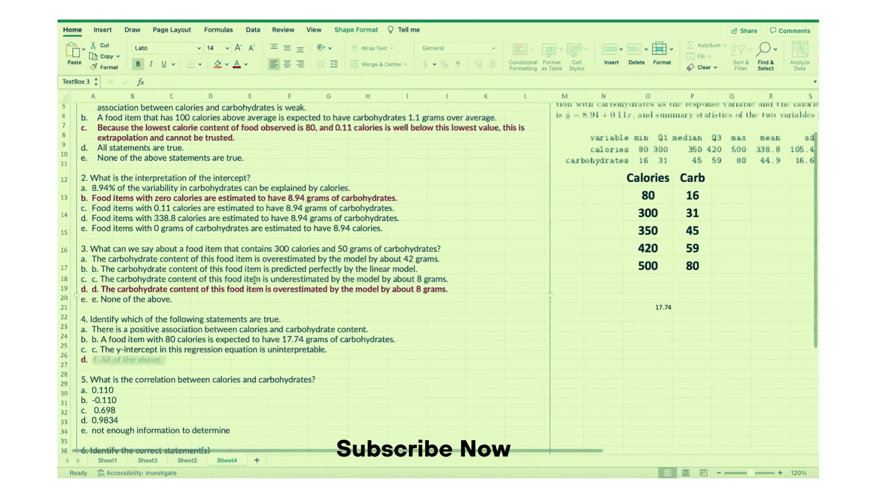
{"action": "scroll", "coordinate": [254, 280], "scroll_direction": "down", "scroll_amount": 6}
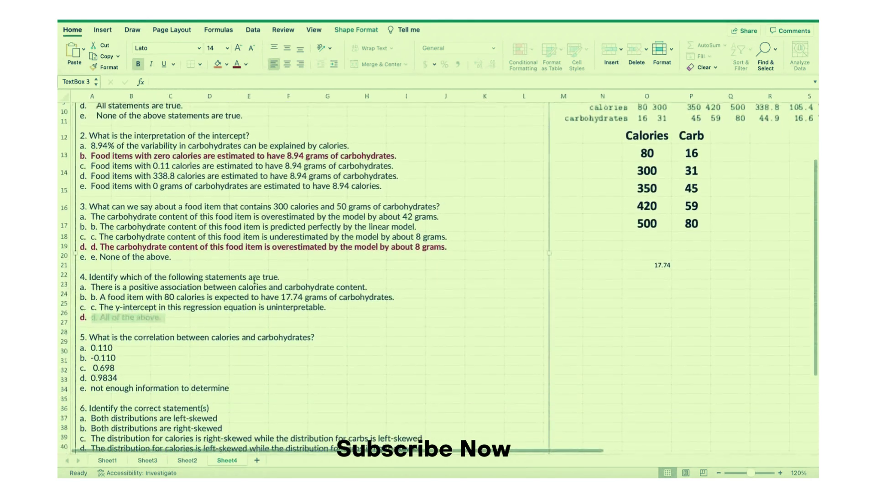
{"action": "scroll", "coordinate": [254, 280], "scroll_direction": "down", "scroll_amount": 2}
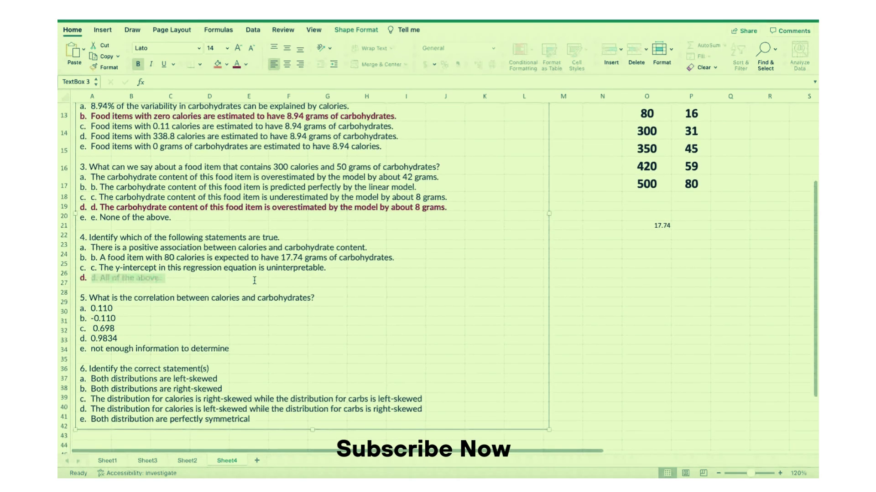
{"action": "scroll", "coordinate": [254, 280], "scroll_direction": "right", "scroll_amount": 1}
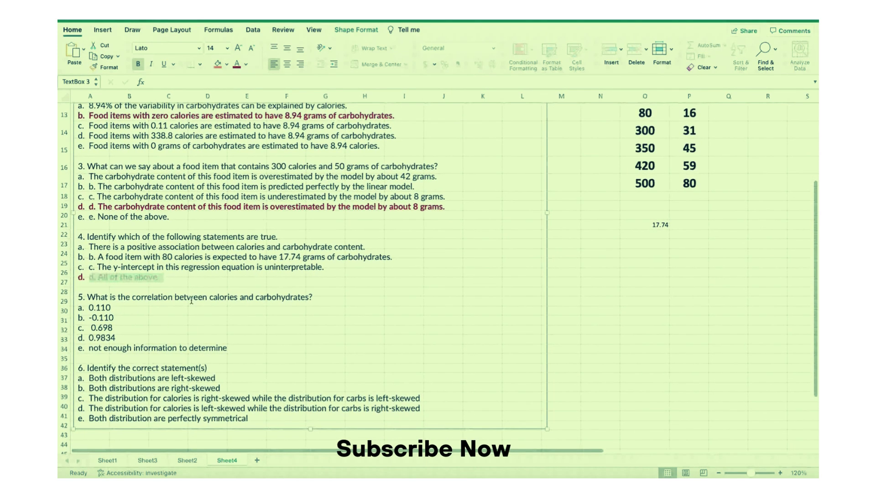
{"action": "scroll", "coordinate": [216, 302], "scroll_direction": "up", "scroll_amount": 5}
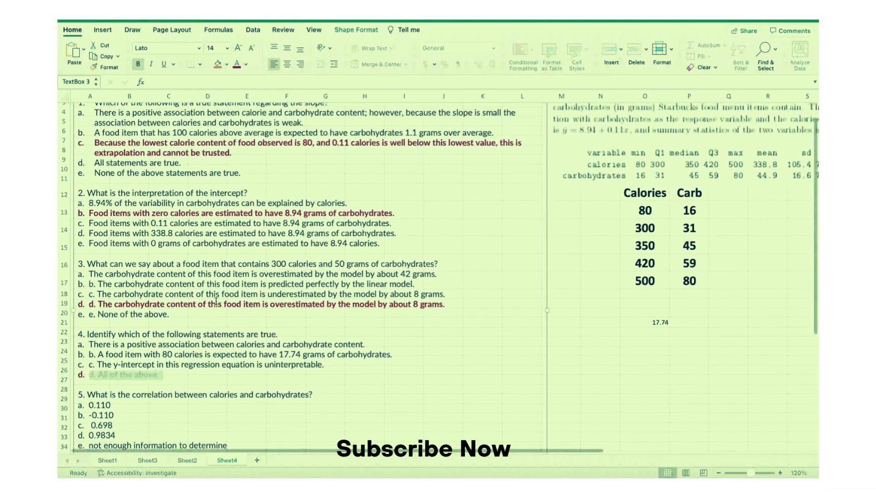
{"action": "left_click_drag", "start_coordinate": [641, 213], "coordinate": [690, 285]}
Run a Correlation on O13:P17 to a new sheet, check 0.94671385, then return to Sheet4.
{"action": "left_click", "coordinate": [104, 30]}
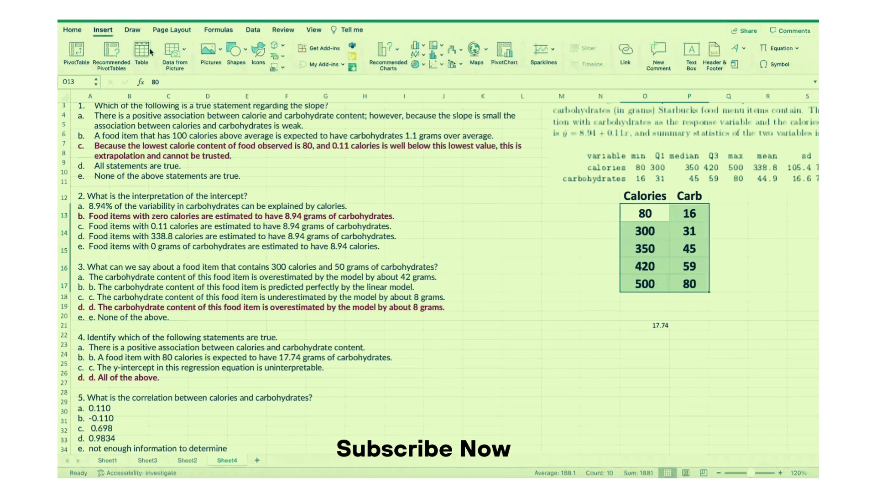
{"action": "left_click", "coordinate": [248, 20]}
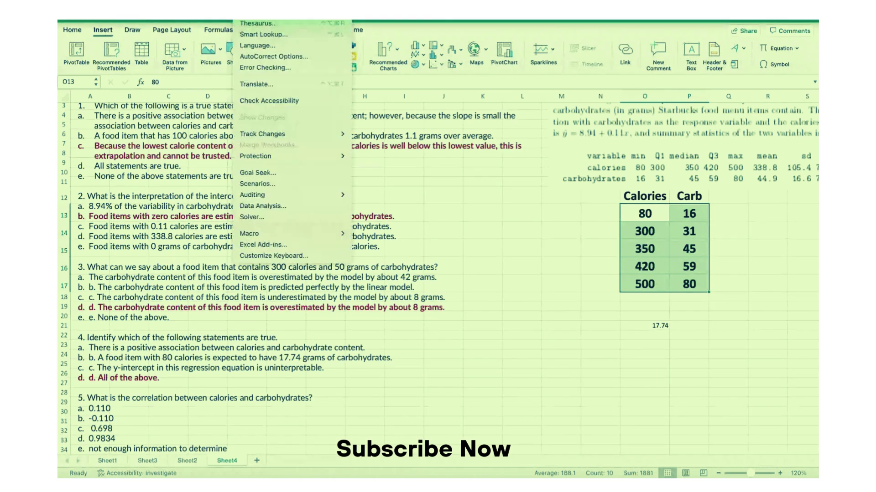
{"action": "left_click", "coordinate": [279, 205]}
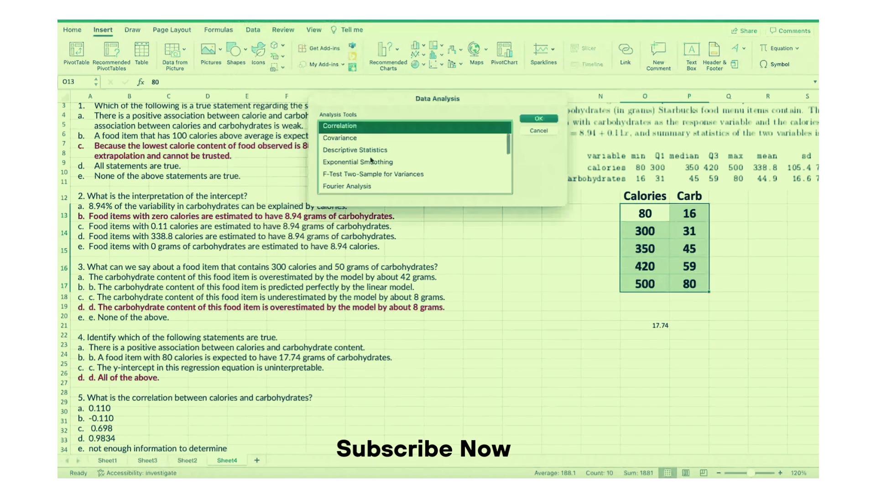
{"action": "left_click", "coordinate": [539, 119]}
{"action": "left_click_drag", "start_coordinate": [644, 226], "coordinate": [688, 295]}
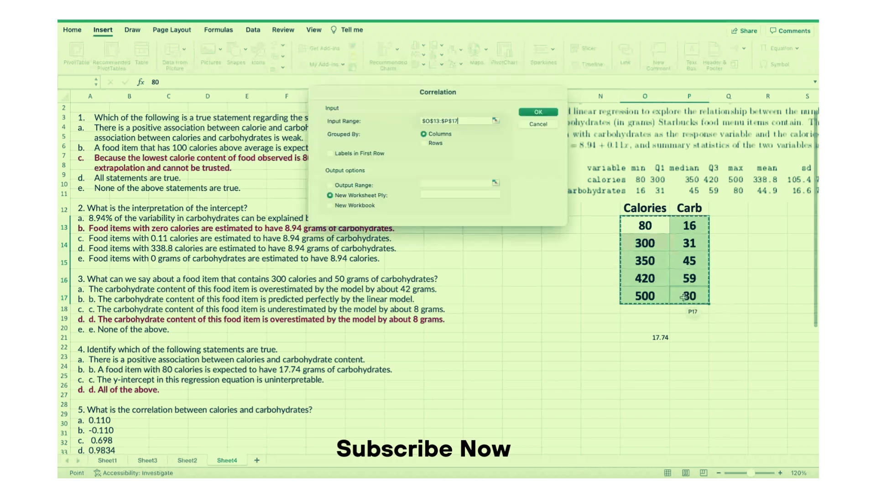
{"action": "left_click", "coordinate": [526, 114]}
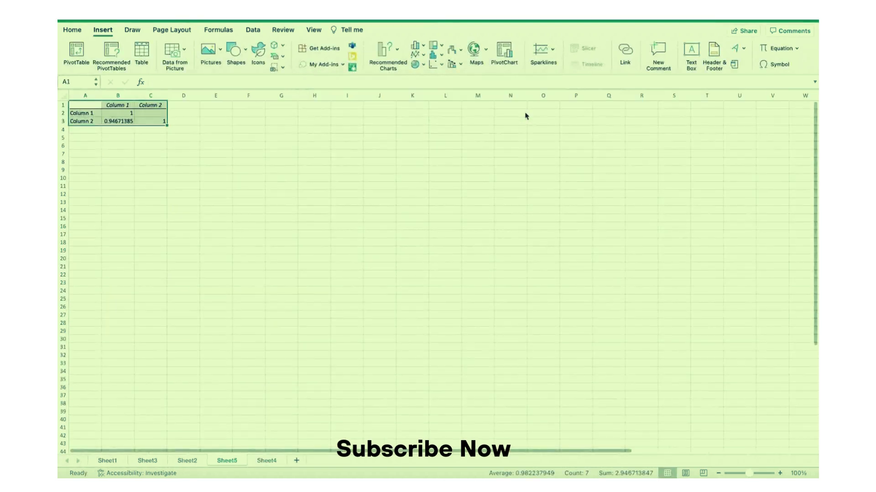
{"action": "left_click", "coordinate": [119, 122]}
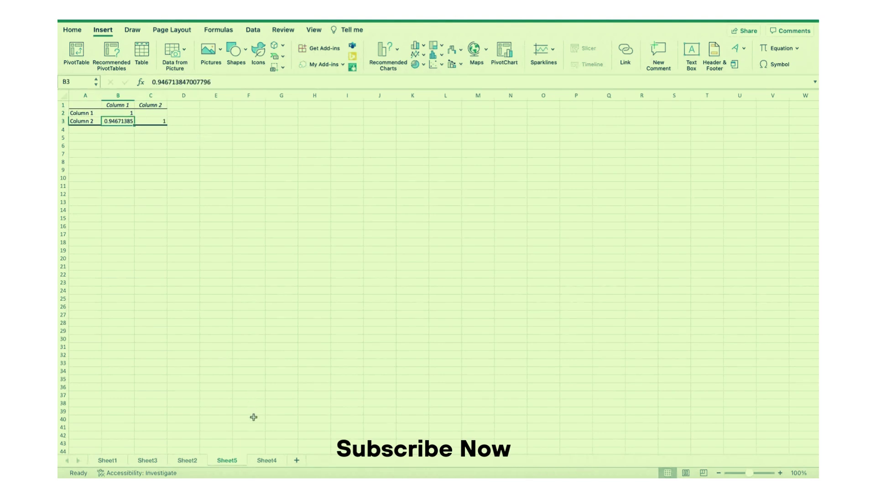
{"action": "left_click", "coordinate": [267, 461]}
Bold question 5's answer d, the 0.9834 correlation.
{"action": "scroll", "coordinate": [119, 400], "scroll_direction": "down", "scroll_amount": 2}
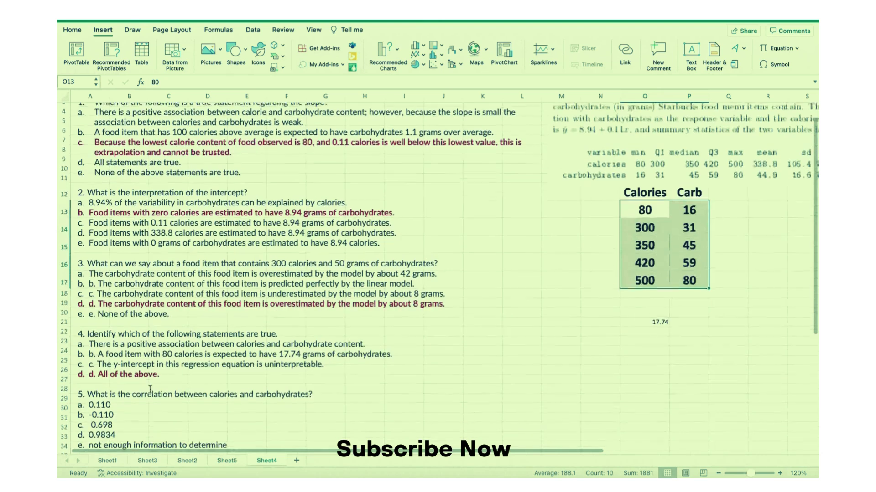
{"action": "double_click", "coordinate": [119, 400]}
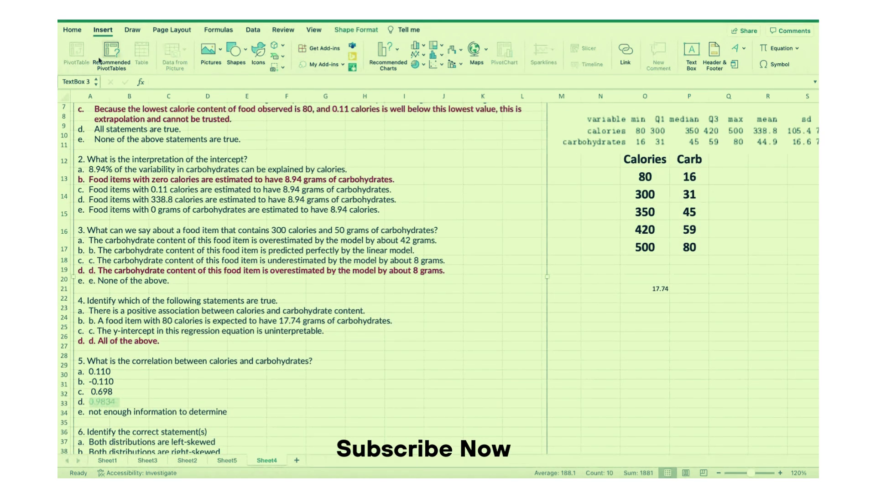
{"action": "left_click", "coordinate": [80, 35]}
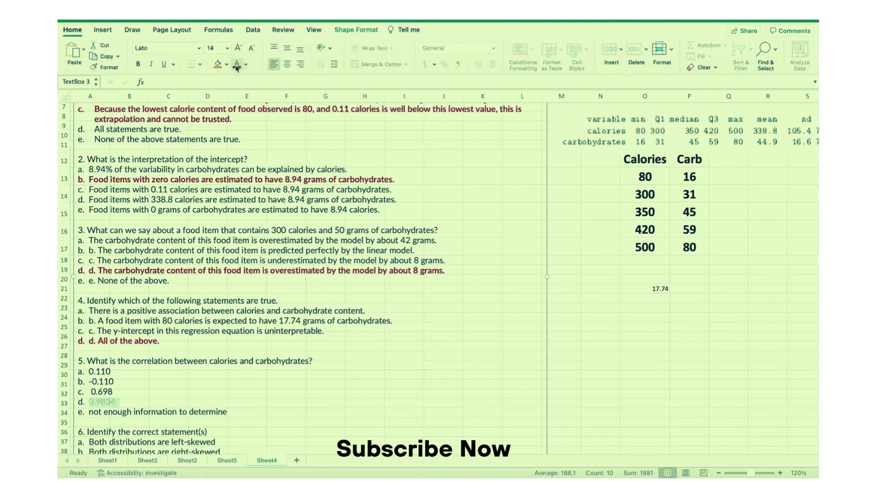
{"action": "left_click", "coordinate": [137, 64]}
{"action": "scroll", "coordinate": [219, 398], "scroll_direction": "down", "scroll_amount": 3}
{"action": "scroll", "coordinate": [220, 398], "scroll_direction": "down", "scroll_amount": 2}
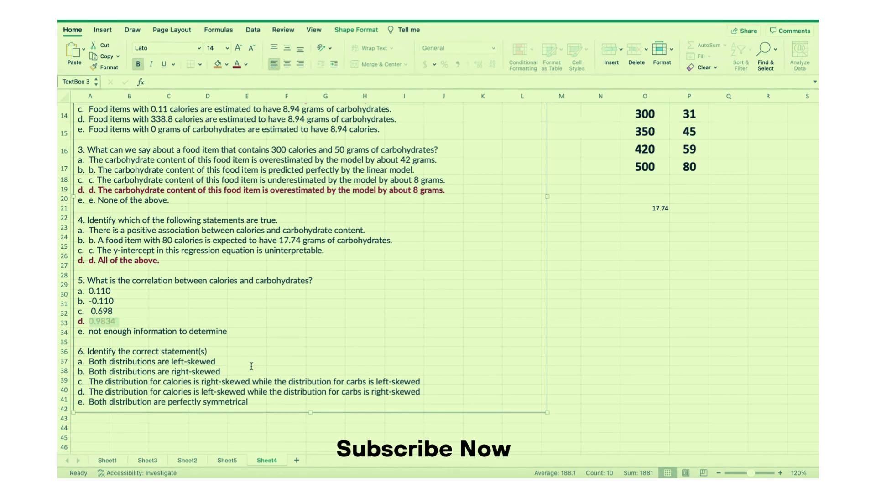
{"action": "scroll", "coordinate": [251, 366], "scroll_direction": "up", "scroll_amount": 5}
Insert a Box and Whisker chart from the Calories and Carb values in O13:P17.
{"action": "left_click_drag", "start_coordinate": [633, 202], "coordinate": [694, 273]}
{"action": "left_click", "coordinate": [102, 30]}
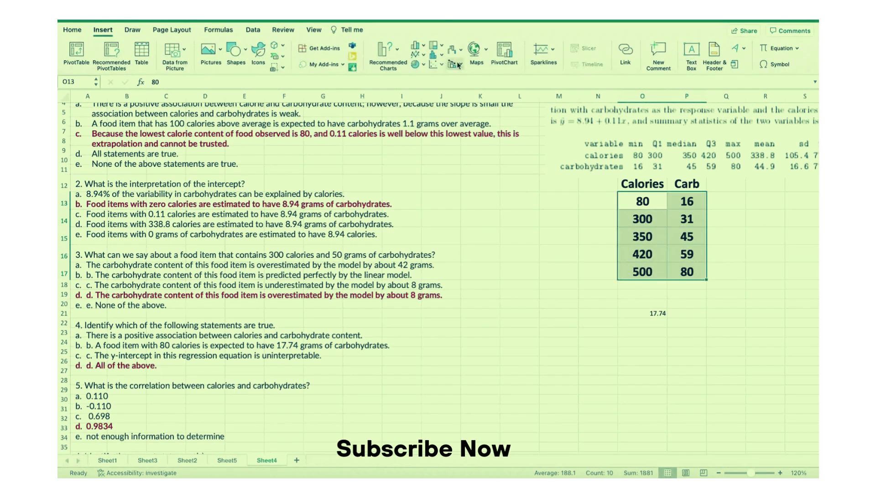
{"action": "left_click", "coordinate": [437, 55]}
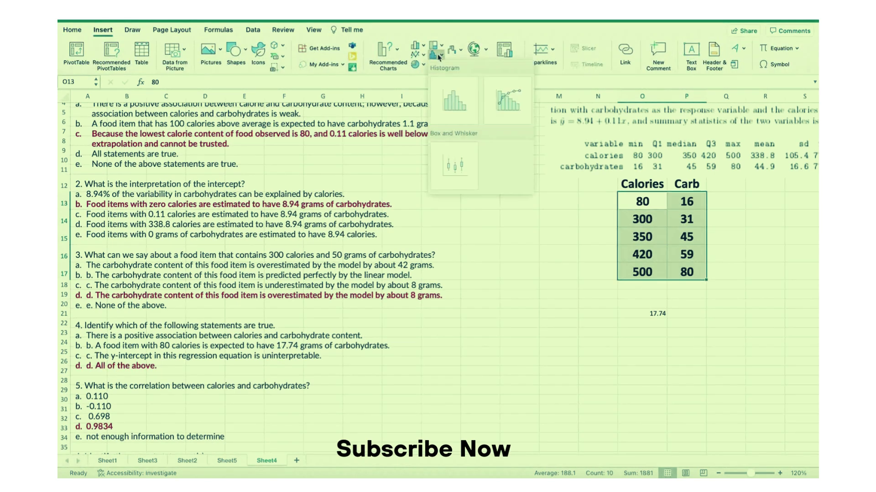
{"action": "left_click", "coordinate": [454, 159]}
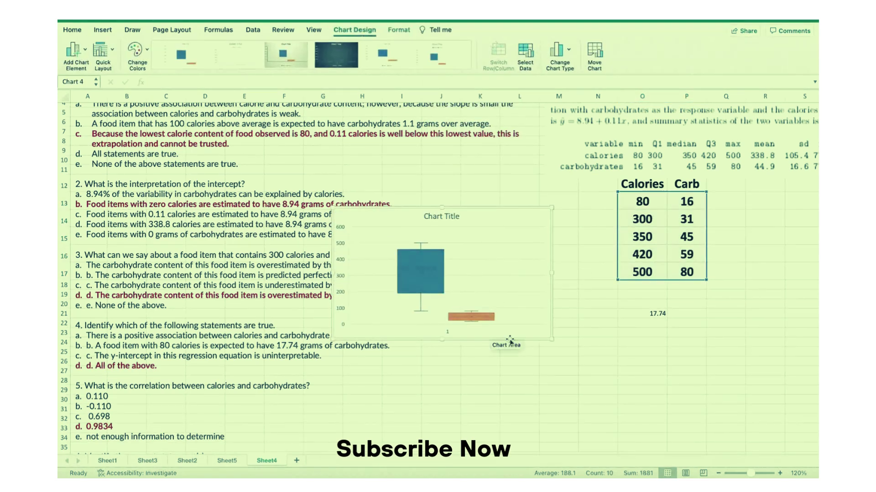
Resize the box-and-whisker chart to be tall and narrow, and position it beside questions 4 to 6.
{"action": "left_click_drag", "start_coordinate": [552, 340], "coordinate": [481, 459]}
{"action": "left_click_drag", "start_coordinate": [451, 230], "coordinate": [564, 172]}
{"action": "scroll", "coordinate": [432, 292], "scroll_direction": "down", "scroll_amount": 1}
{"action": "scroll", "coordinate": [431, 292], "scroll_direction": "down", "scroll_amount": 5}
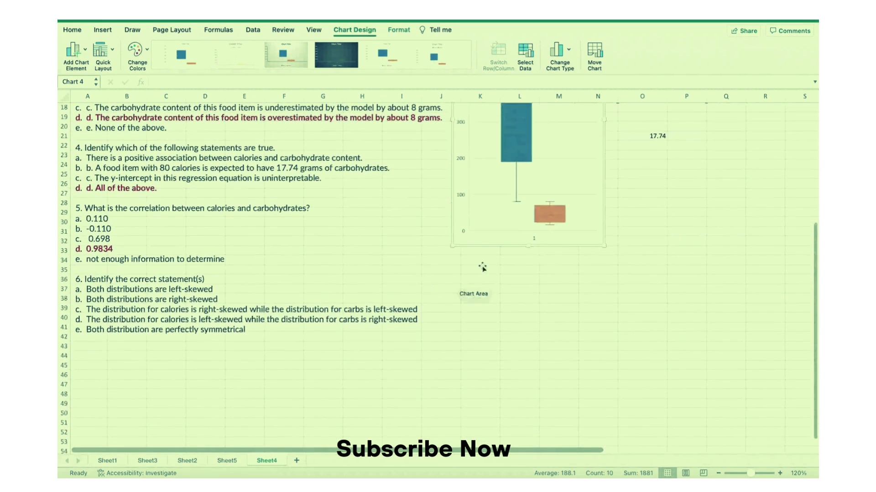
{"action": "left_click_drag", "start_coordinate": [498, 258], "coordinate": [512, 384]}
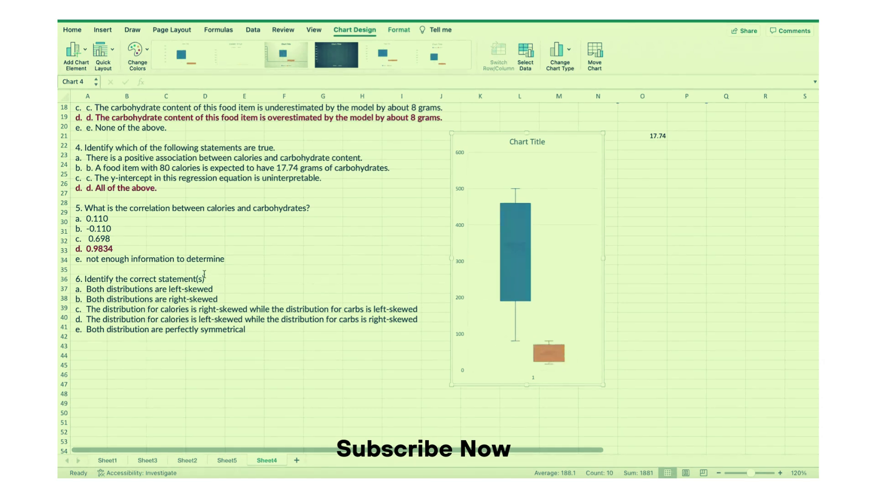
Bold question 6's answer e, 'Both distribution are perfectly symmetrical', in red as the correct choice.
{"action": "left_click_drag", "start_coordinate": [253, 332], "coordinate": [74, 332]}
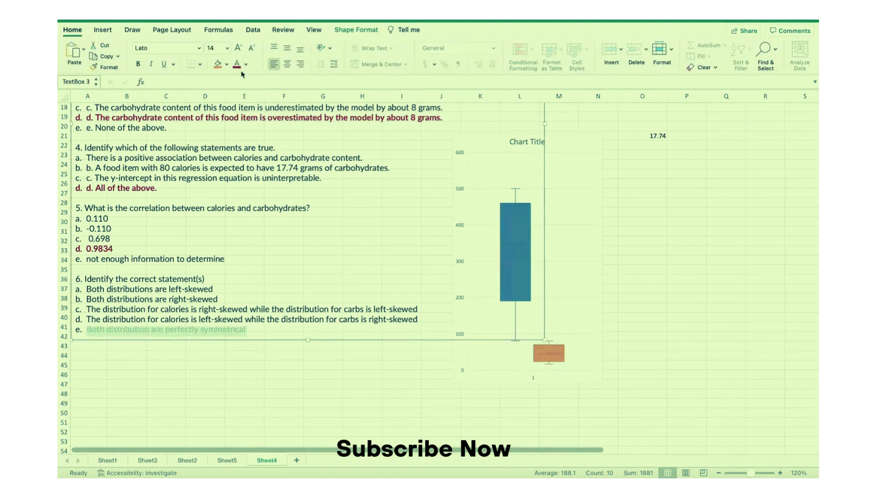
{"action": "left_click", "coordinate": [137, 63]}
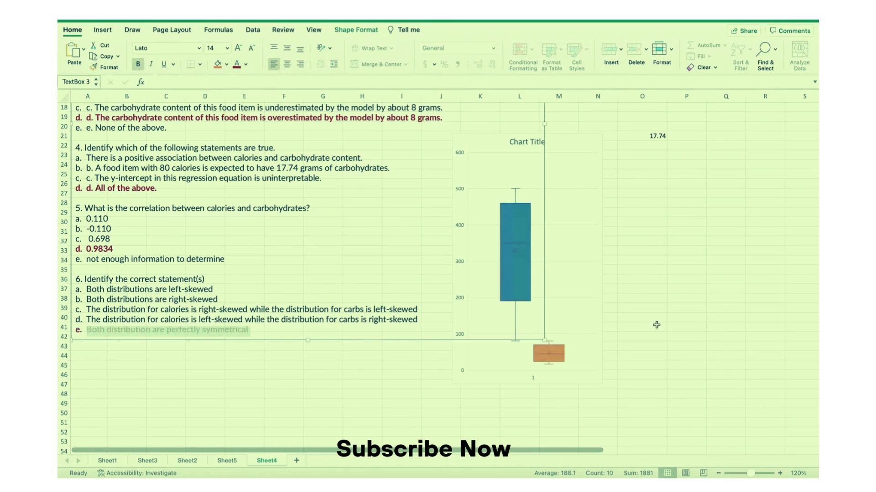
{"action": "left_click", "coordinate": [666, 312]}
{"action": "scroll", "coordinate": [665, 312], "scroll_direction": "up", "scroll_amount": 5}
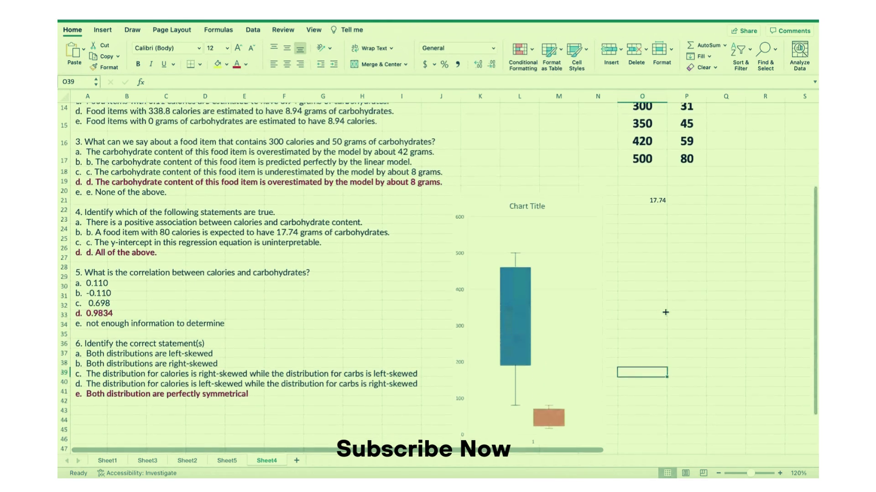
{"action": "scroll", "coordinate": [665, 313], "scroll_direction": "up", "scroll_amount": 6}
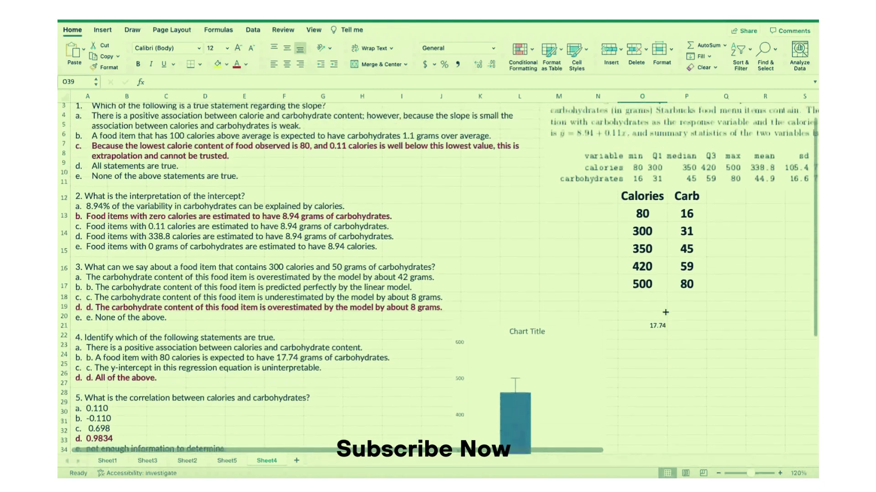